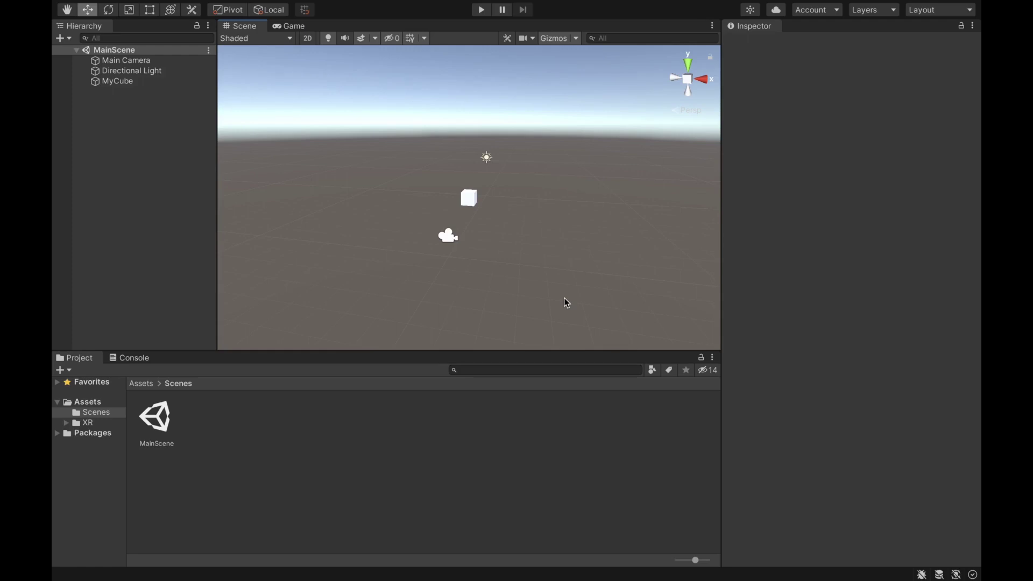
Open the in-editor Asset Store page from the Window menu, showing the moved-online notice
{"action": "left_click", "coordinate": [349, 9]}
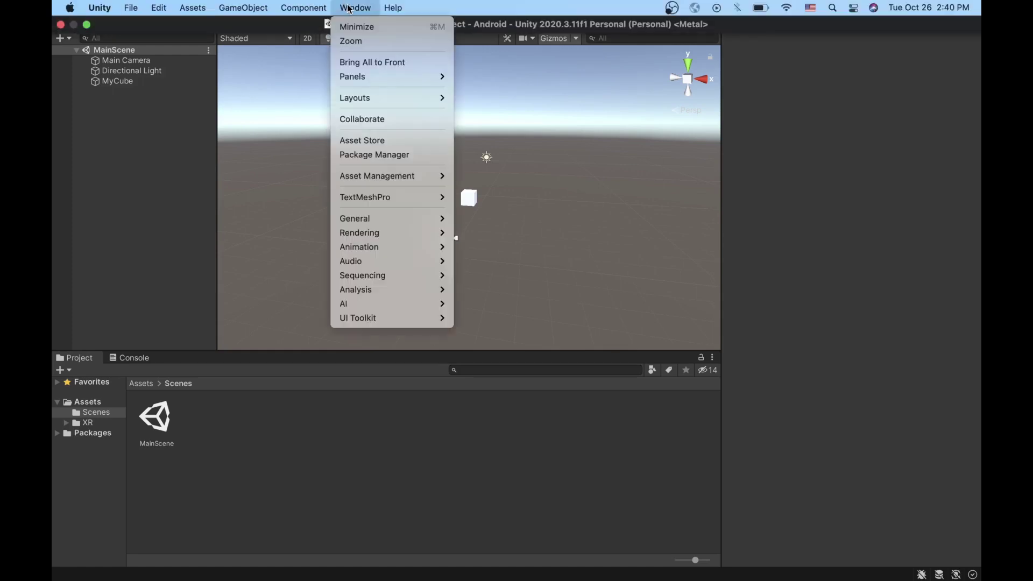
{"action": "left_click", "coordinate": [398, 139]}
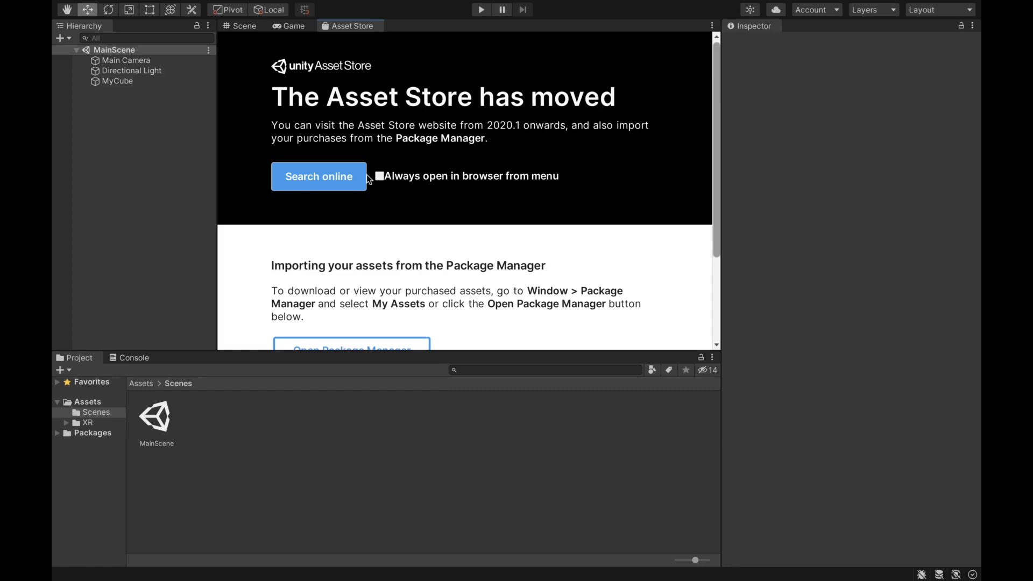
{"action": "left_click", "coordinate": [327, 176]}
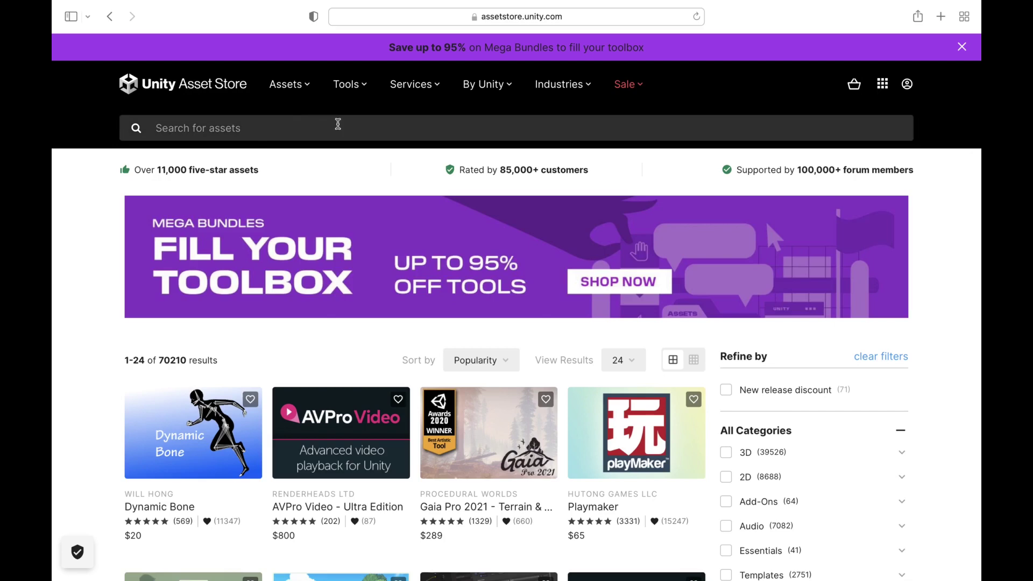
{"action": "left_click", "coordinate": [359, 123]}
{"action": "type", "text": "oc"}
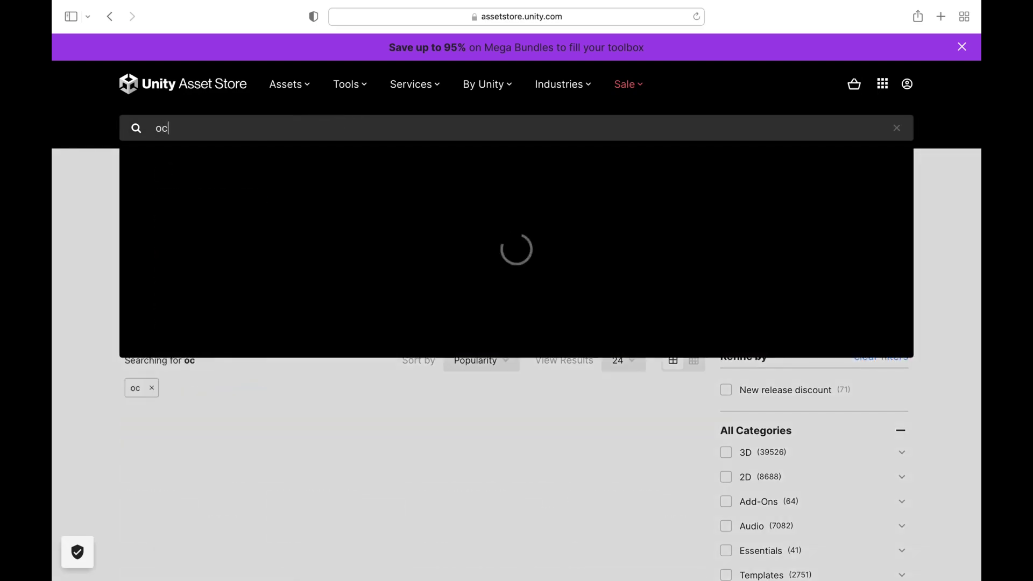
{"action": "type", "text": "ulus inter"}
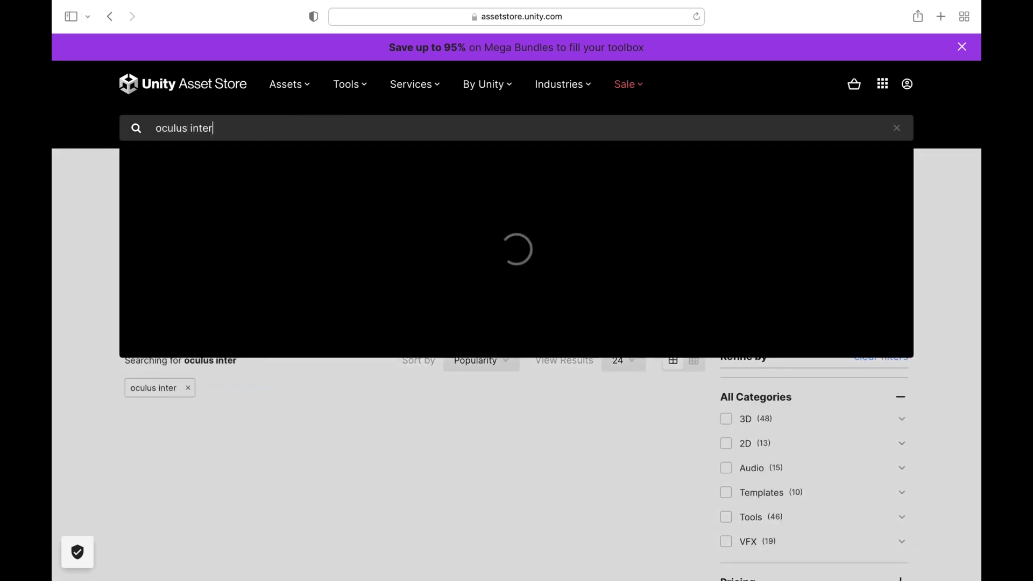
{"action": "key", "text": "BackSpace"}
{"action": "type", "text": "g"}
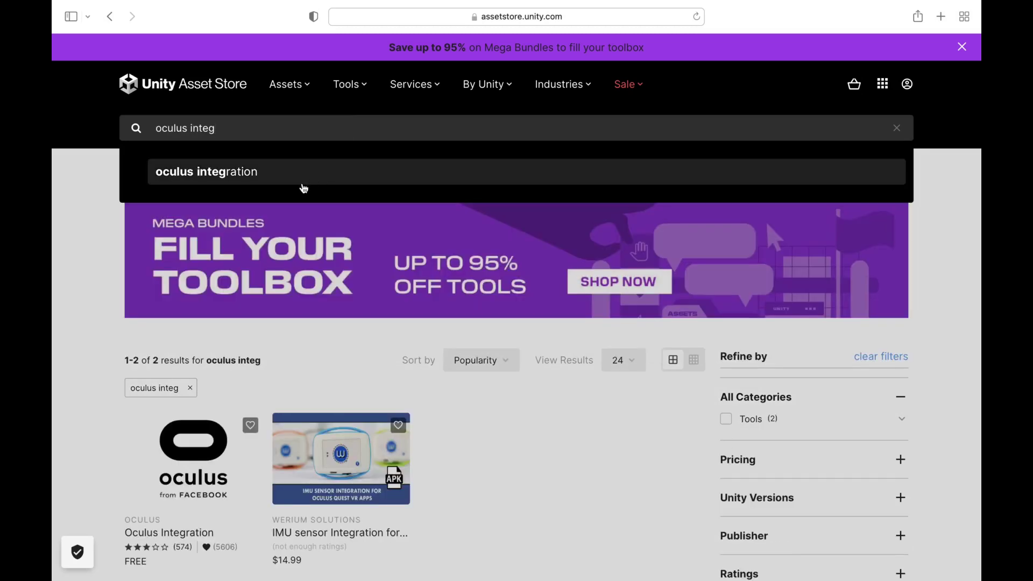
{"action": "left_click", "coordinate": [303, 188]}
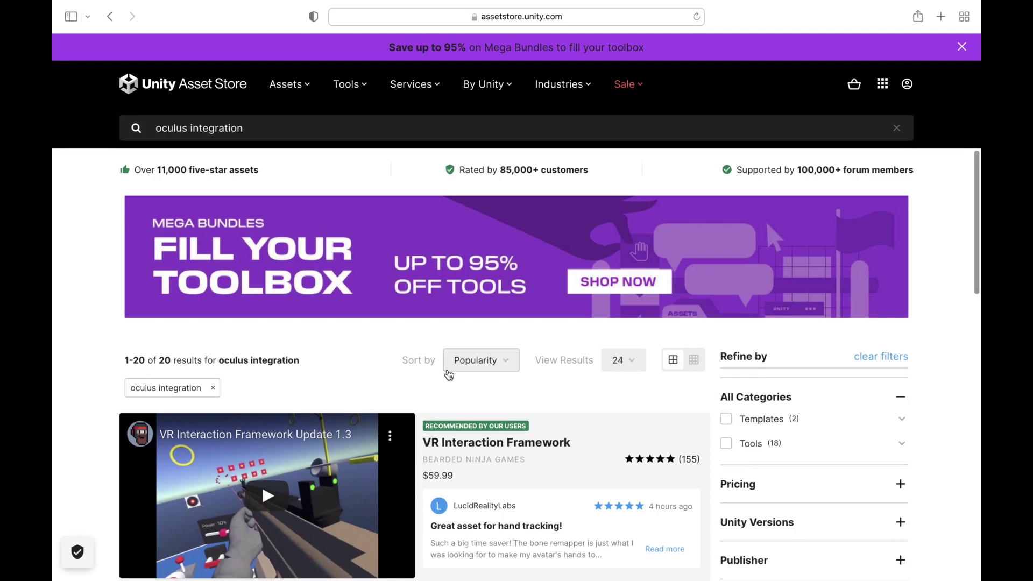
{"action": "scroll", "coordinate": [448, 375], "scroll_direction": "down", "scroll_amount": 5}
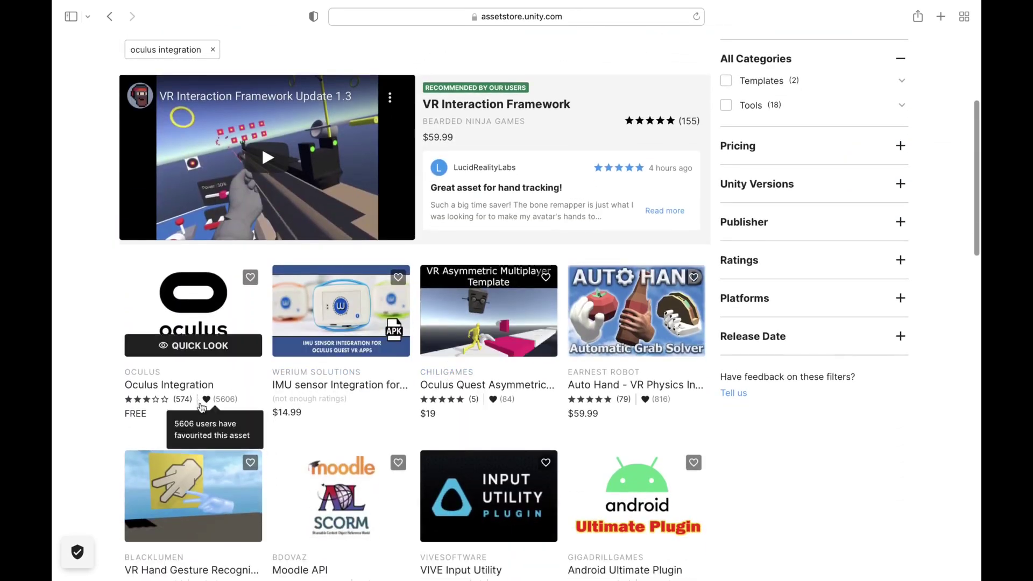
{"action": "left_click", "coordinate": [141, 416]}
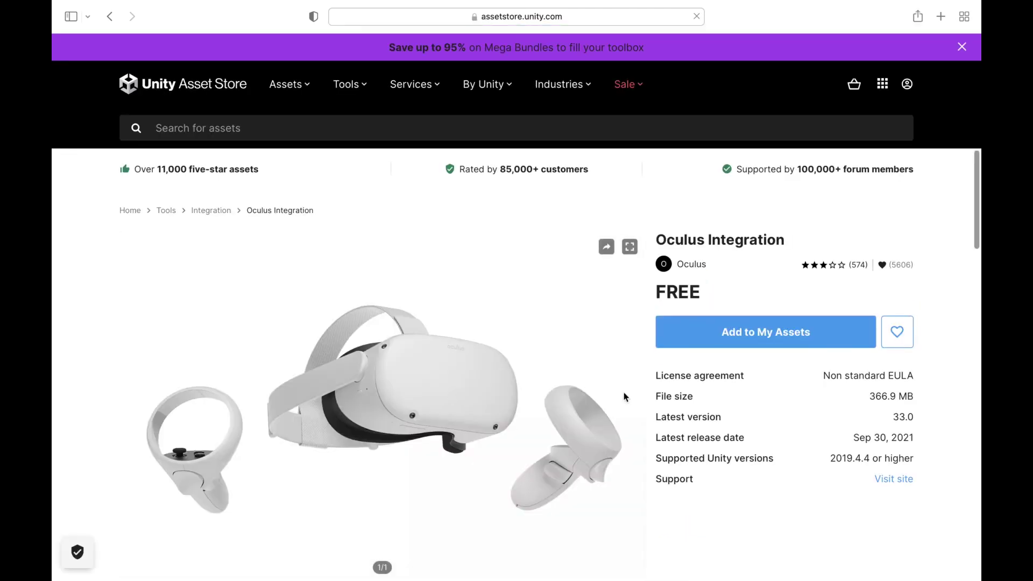
{"action": "scroll", "coordinate": [743, 429], "scroll_direction": "down", "scroll_amount": 1}
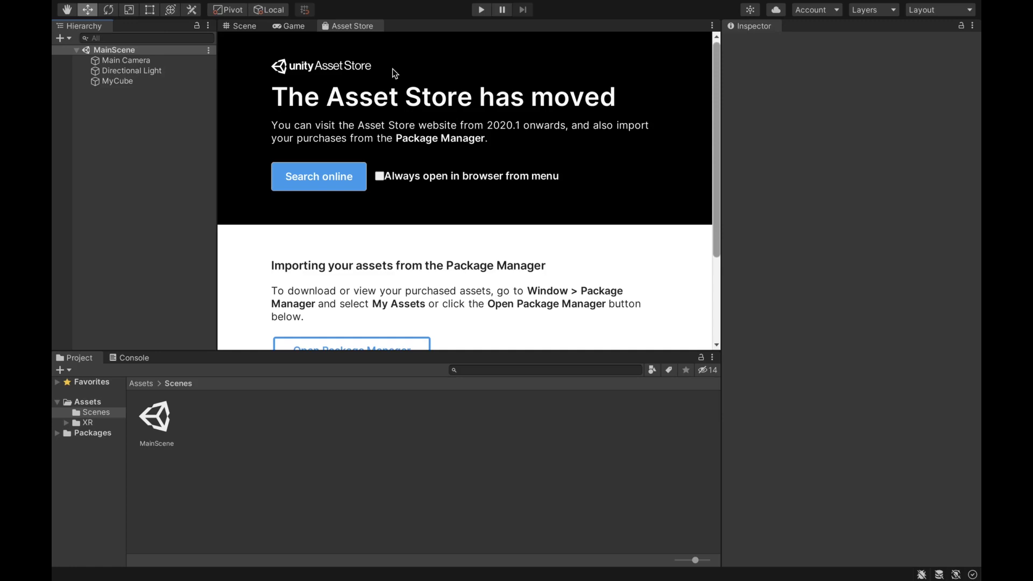
Close the Asset Store tab to reveal the Scene view and reopen the Window menu
{"action": "right_click", "coordinate": [356, 22]}
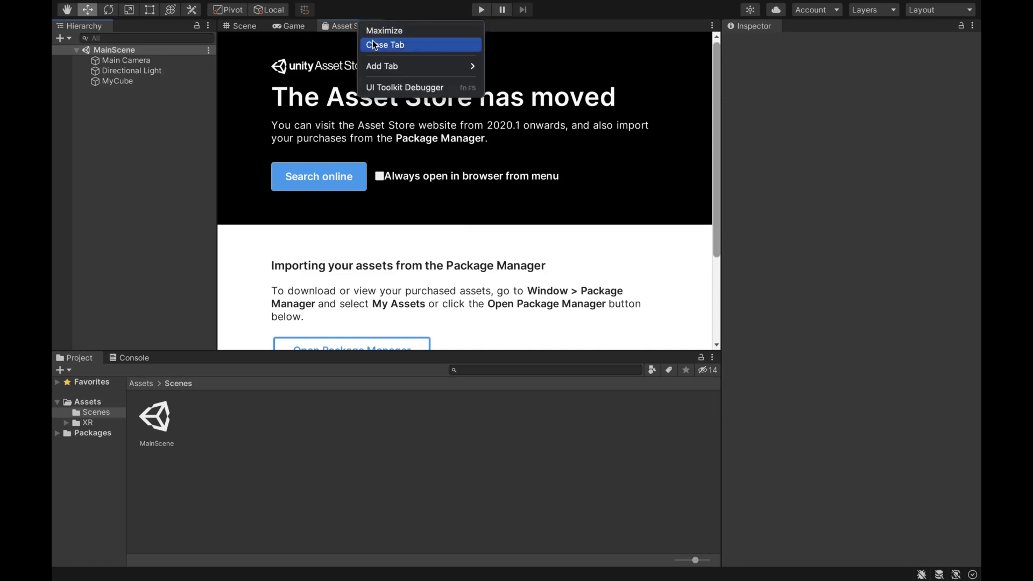
{"action": "left_click", "coordinate": [374, 43]}
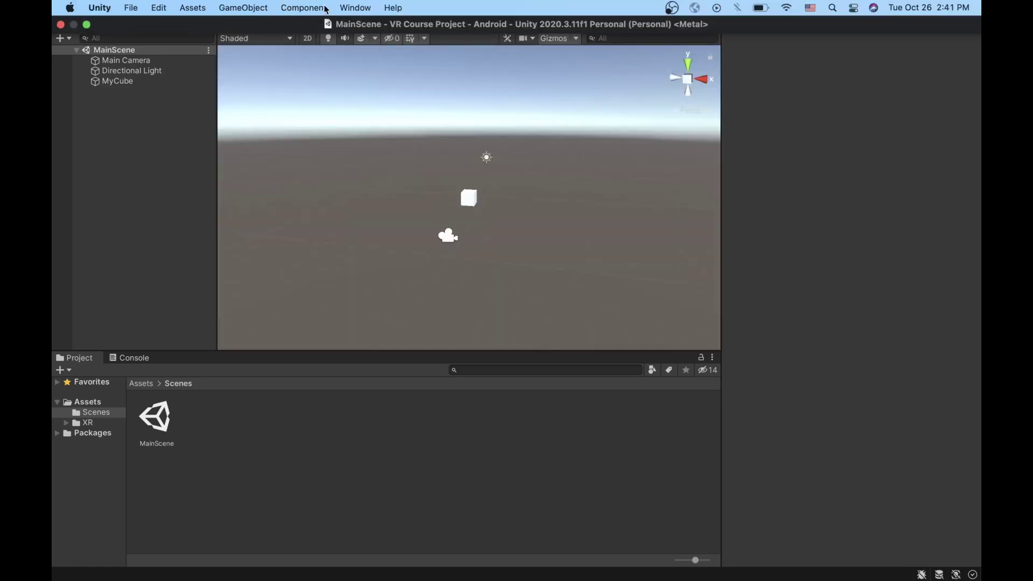
{"action": "left_click", "coordinate": [346, 7]}
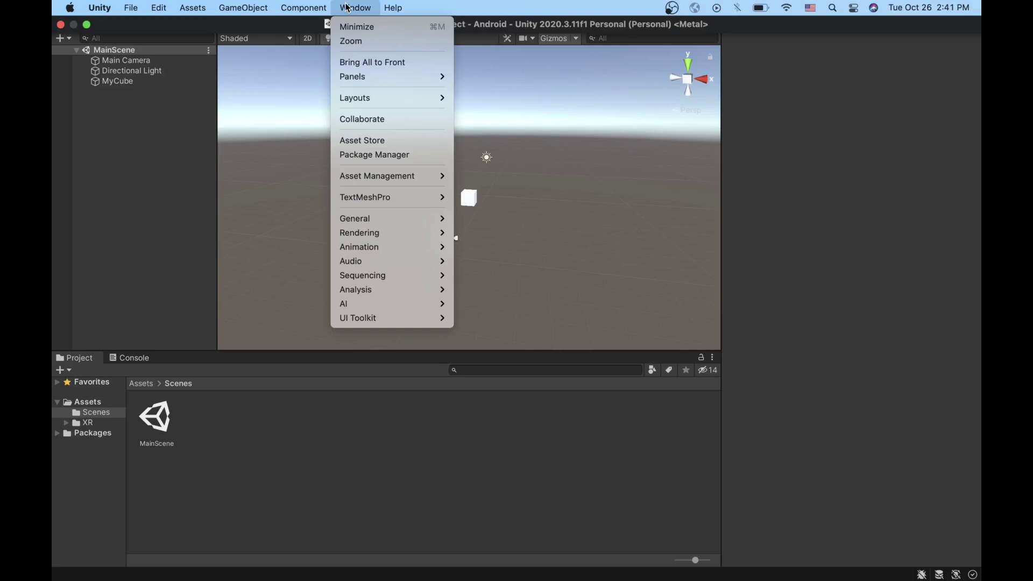
In Package Manager, list My Assets and select the purchased Oculus Integration package
{"action": "left_click", "coordinate": [396, 155]}
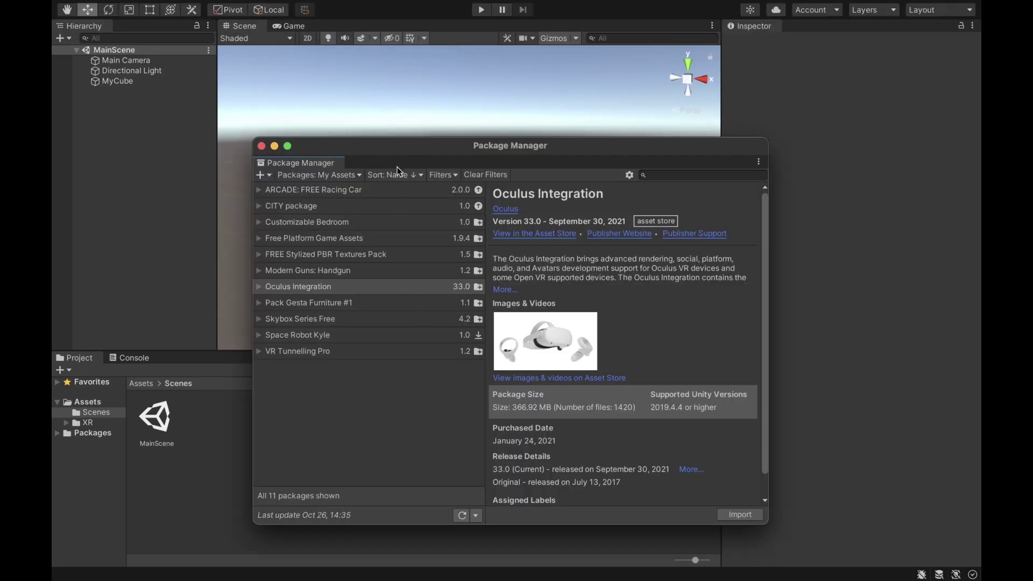
{"action": "left_click_drag", "start_coordinate": [408, 149], "coordinate": [409, 100]}
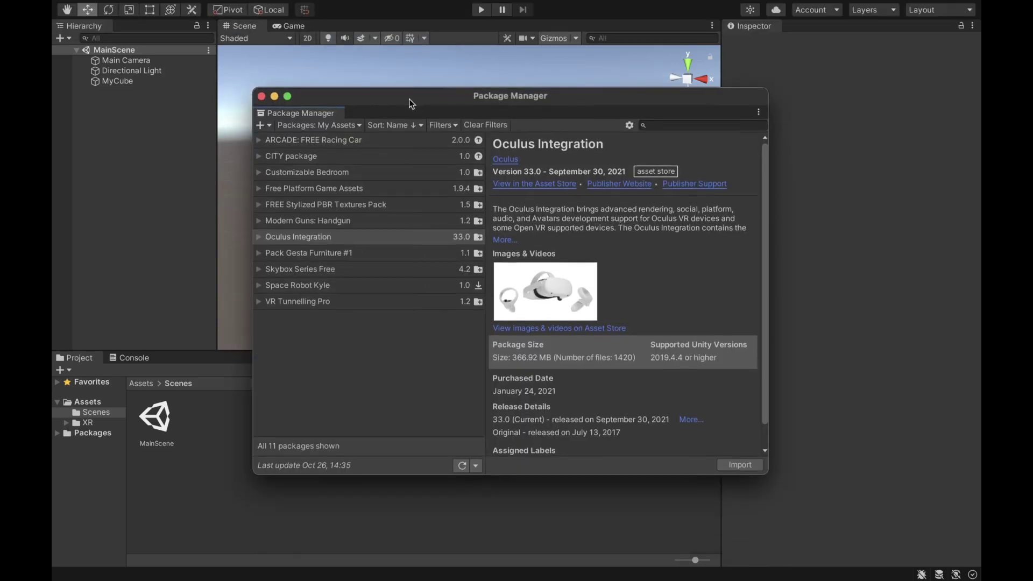
{"action": "left_click", "coordinate": [340, 127]}
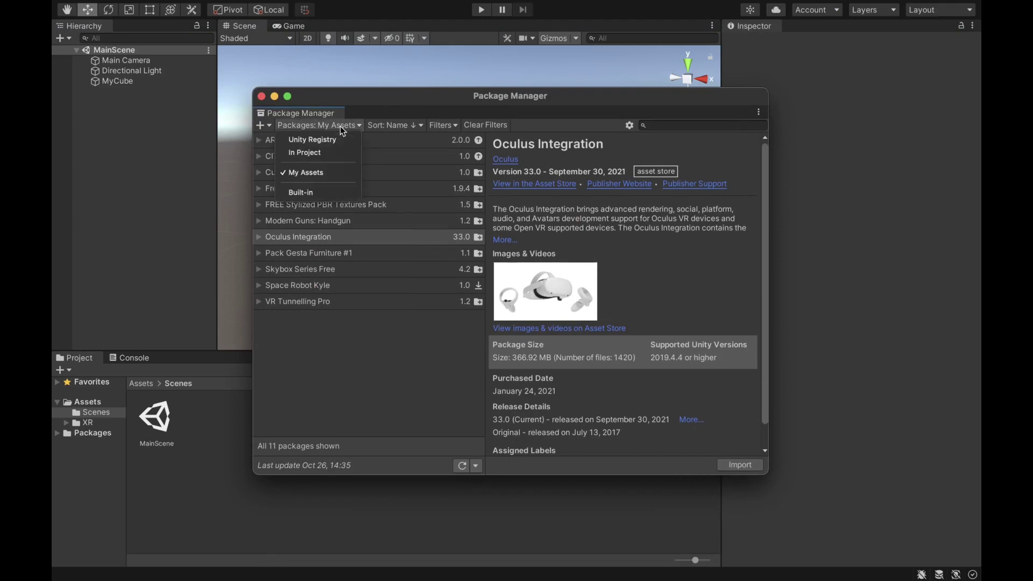
{"action": "left_click", "coordinate": [323, 153]}
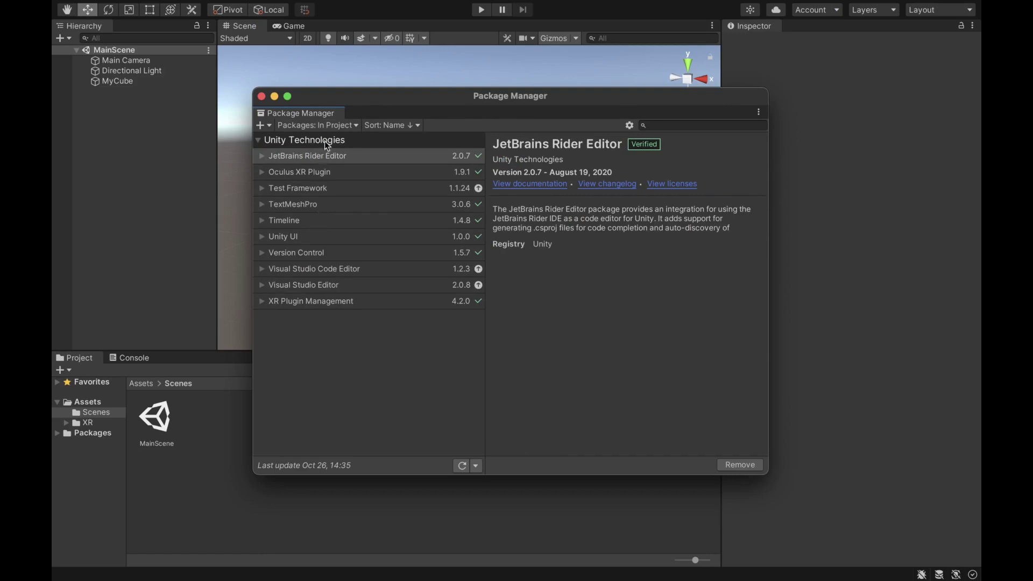
{"action": "left_click", "coordinate": [330, 128]}
{"action": "left_click", "coordinate": [326, 170]}
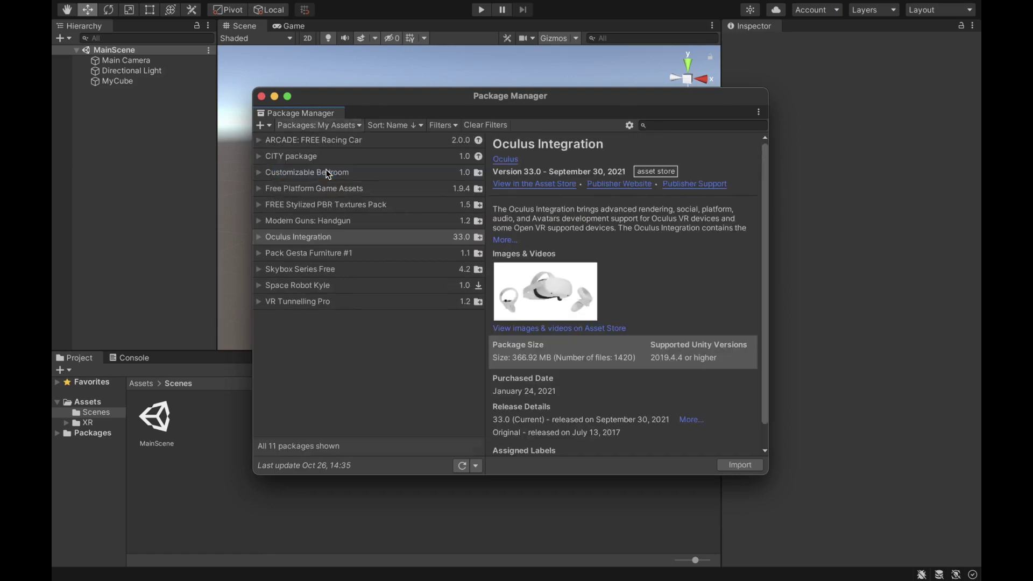
{"action": "left_click", "coordinate": [318, 239]}
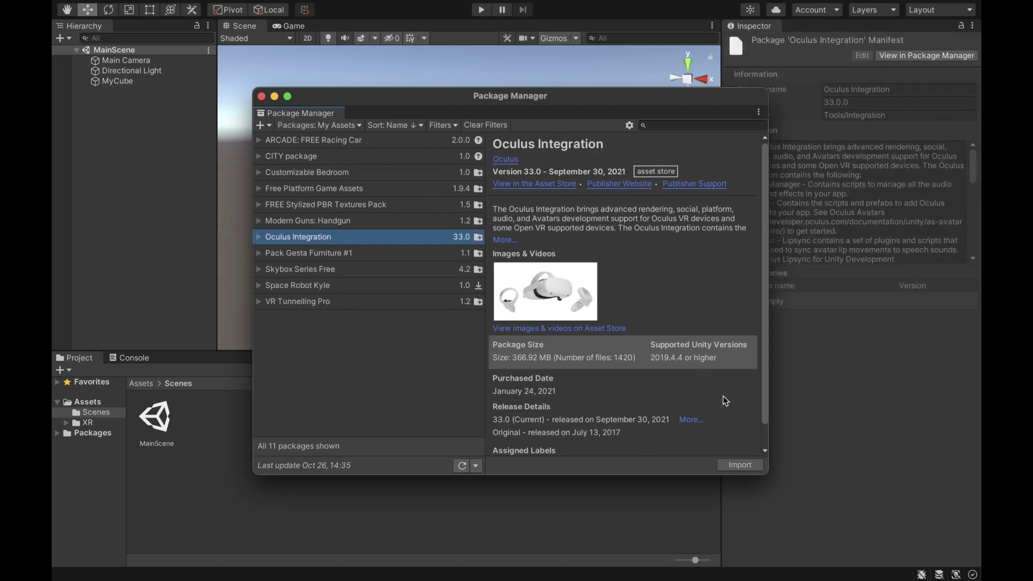
{"action": "scroll", "coordinate": [714, 342], "scroll_direction": "down", "scroll_amount": 2}
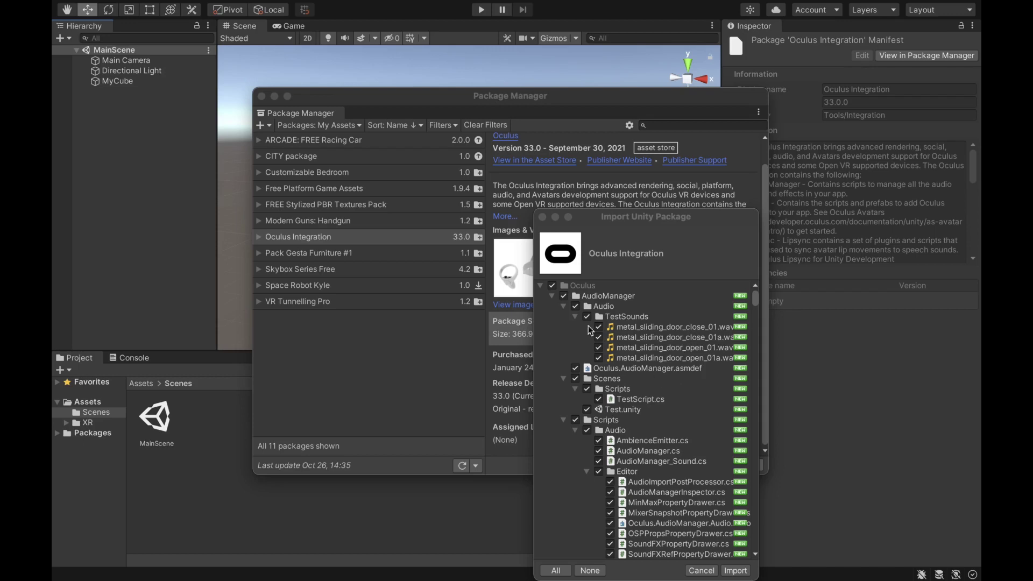
Import all Oculus Integration files, which raises the OVRPlugin 1.65.0 update prompt
{"action": "left_click", "coordinate": [541, 286]}
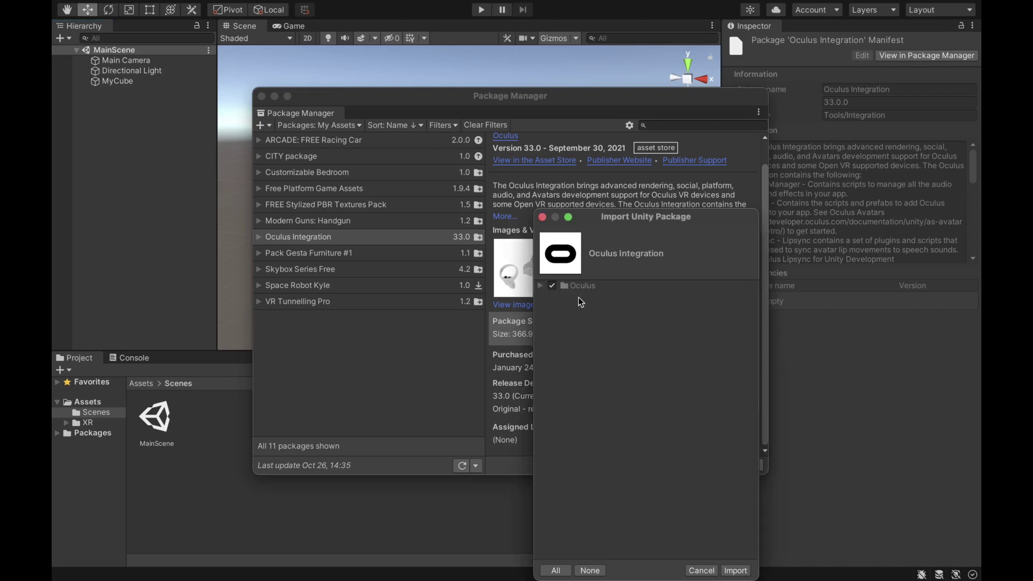
{"action": "left_click", "coordinate": [736, 570]}
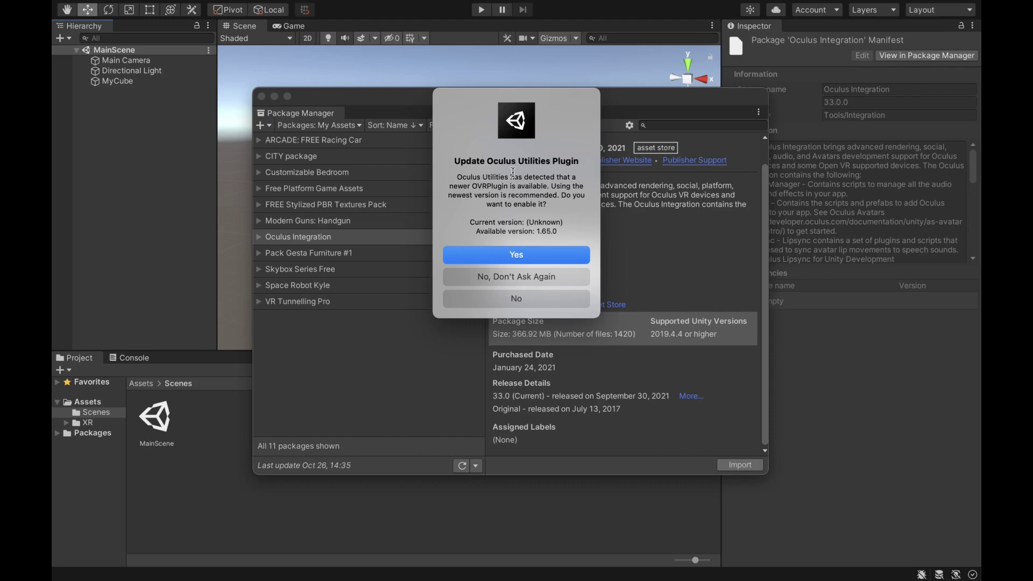
Accept OVRPlugin 1.65.0, acknowledge the OpenXR notices and upgrade the spatializer plugins
{"action": "left_click", "coordinate": [519, 259]}
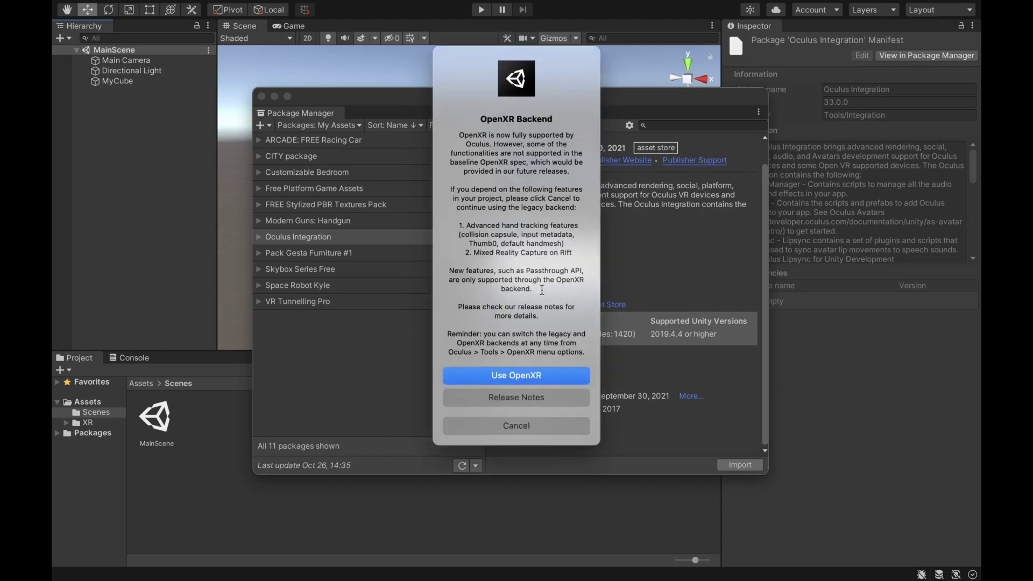
{"action": "left_click", "coordinate": [520, 427]}
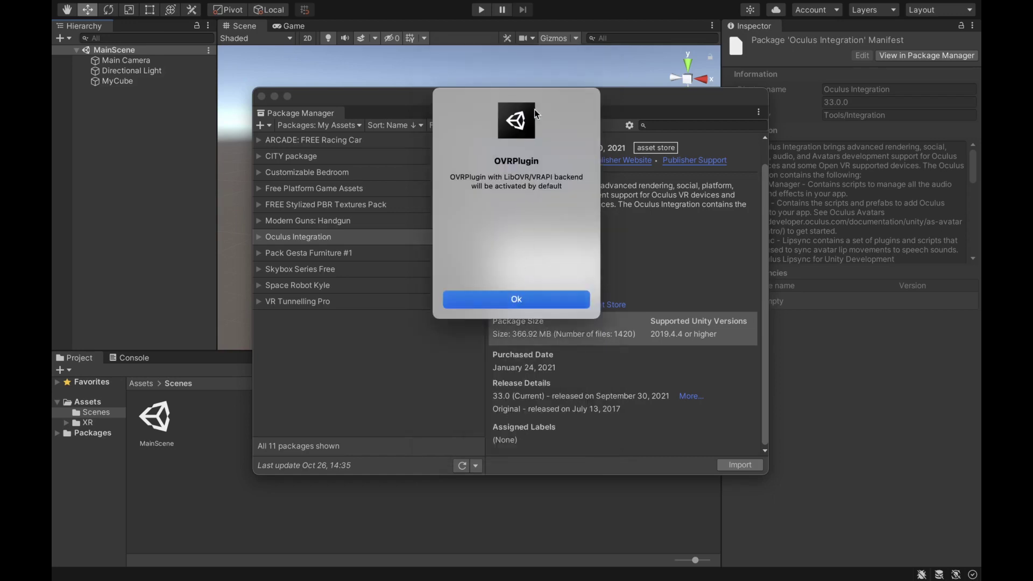
{"action": "key", "text": "Return"}
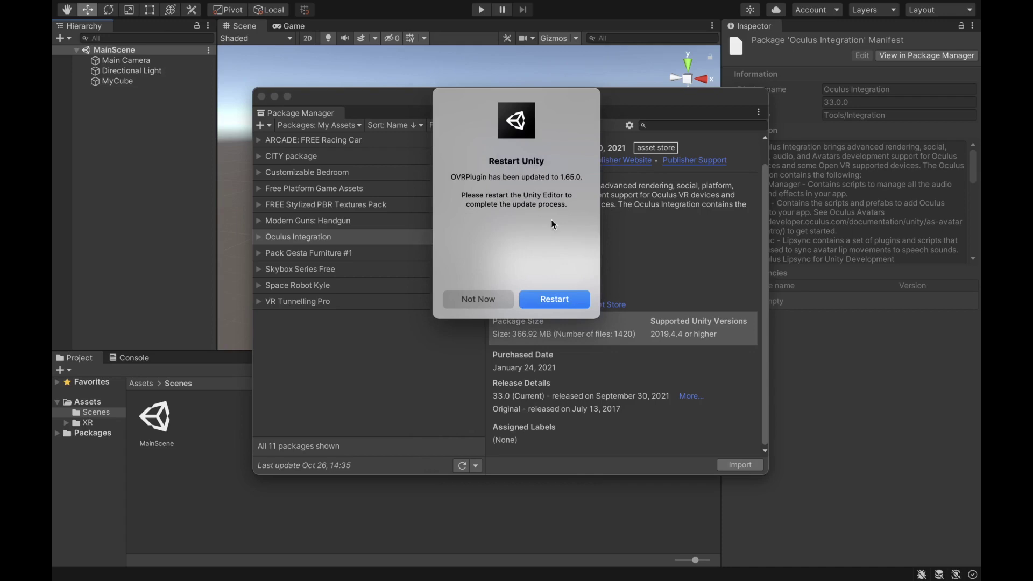
{"action": "left_click", "coordinate": [556, 306]}
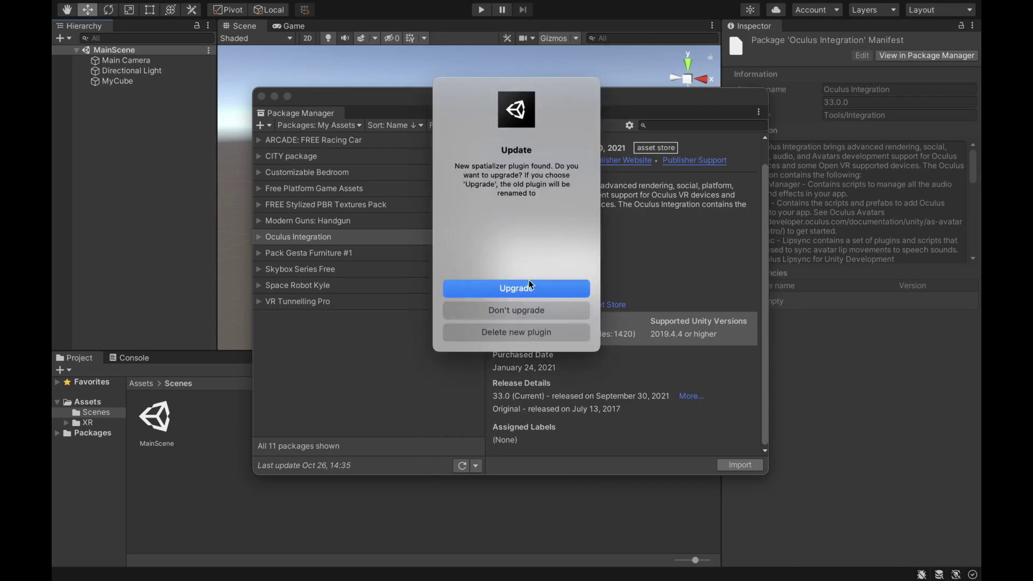
{"action": "left_click", "coordinate": [526, 287]}
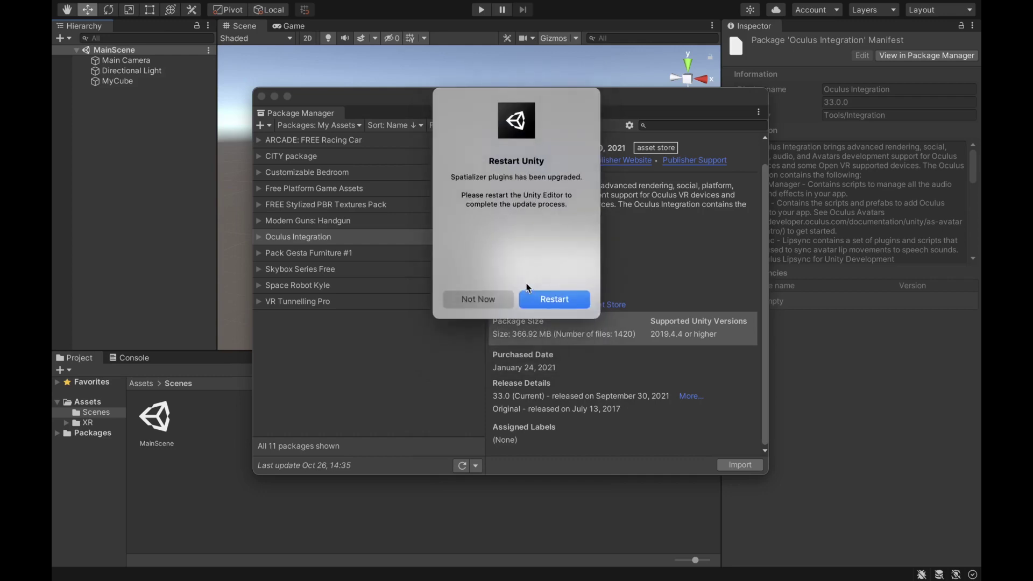
Restart the editor and close the Package Manager, leaving Oculus and Resources folders in Assets
{"action": "left_click", "coordinate": [554, 300]}
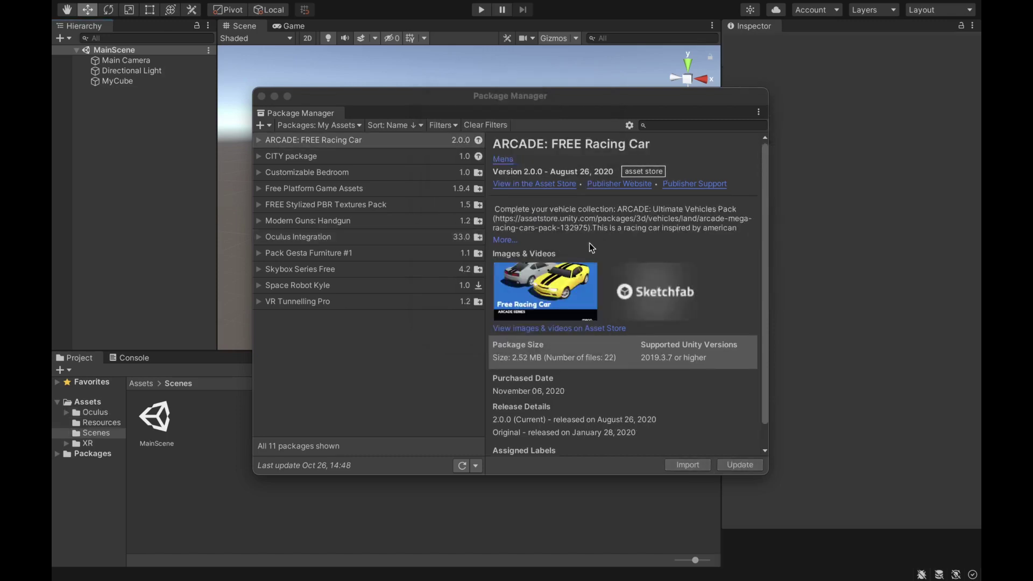
{"action": "left_click_drag", "start_coordinate": [510, 96], "coordinate": [498, 91]}
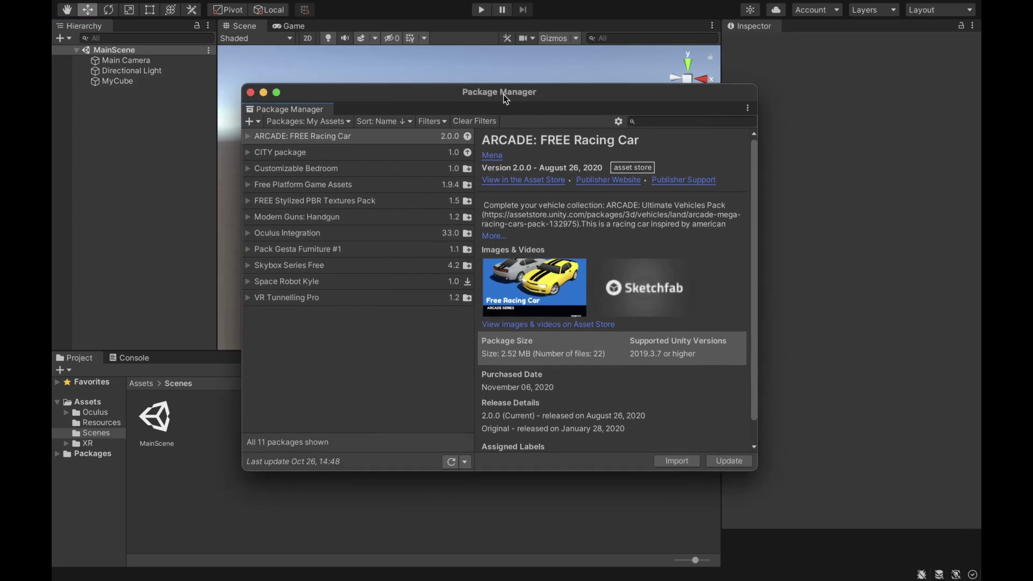
{"action": "left_click", "coordinate": [251, 93]}
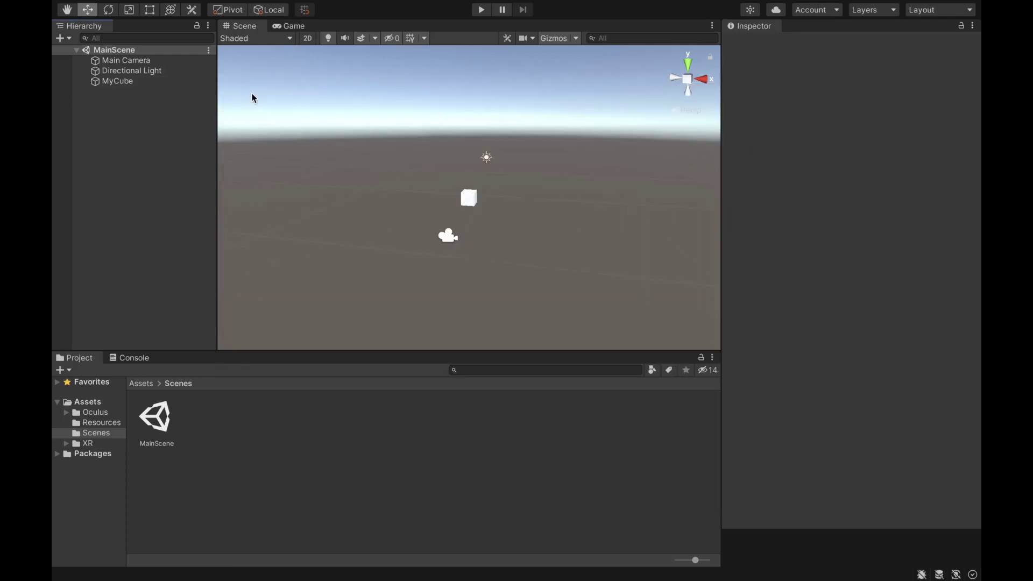